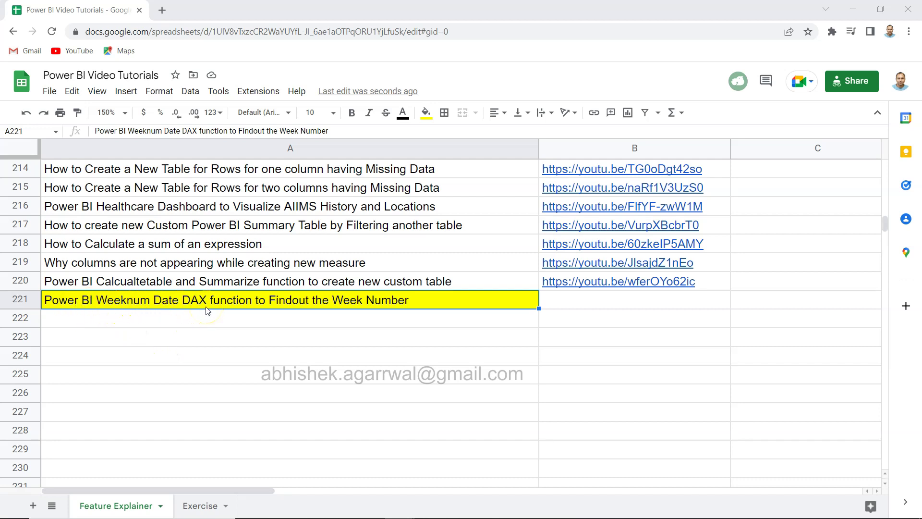
Glance over the Exercise sheet, return to Feature Explainer, then display the SuperStore table's Order Date rows.
left_click(269, 308)
left_click(197, 506)
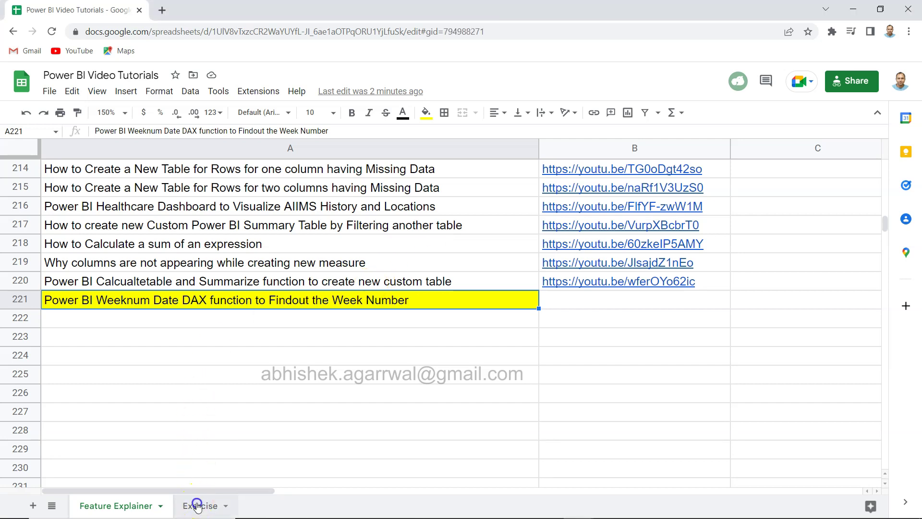
scroll(221, 317, "down", 2)
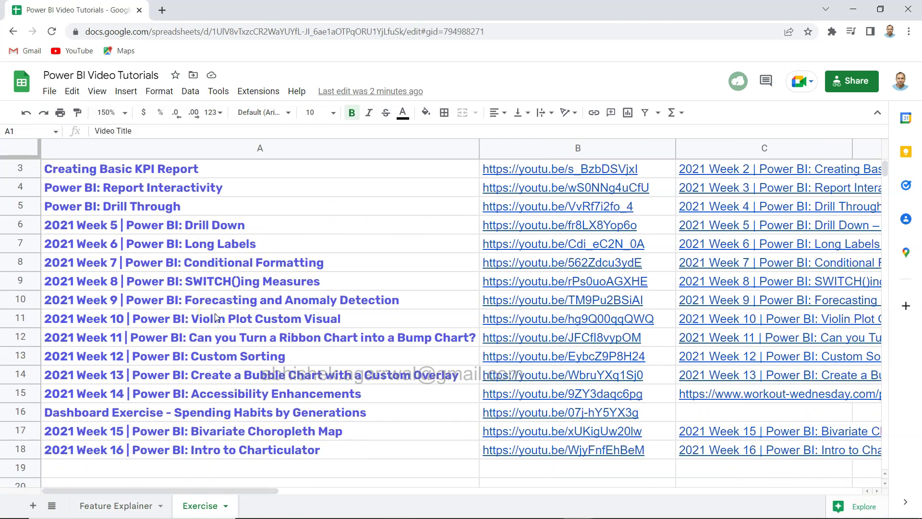
scroll(215, 313, "up", 1)
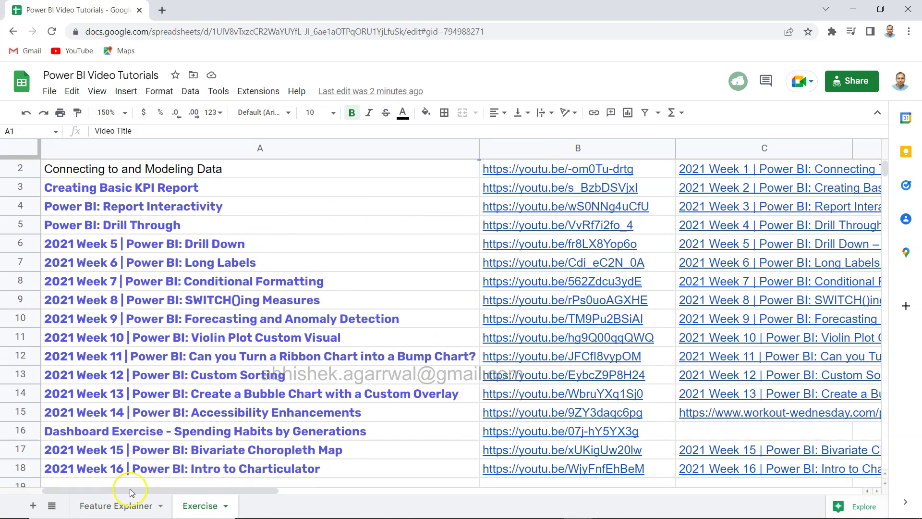
left_click(128, 505)
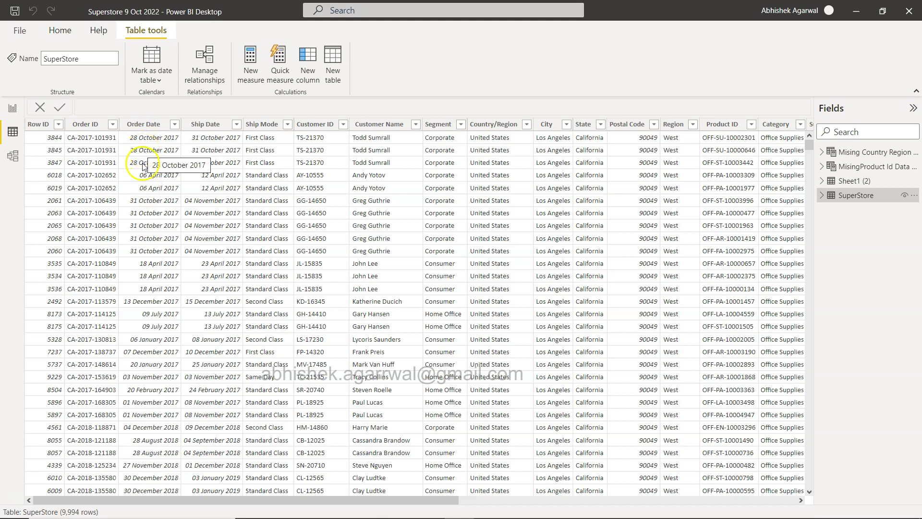
left_click(140, 212)
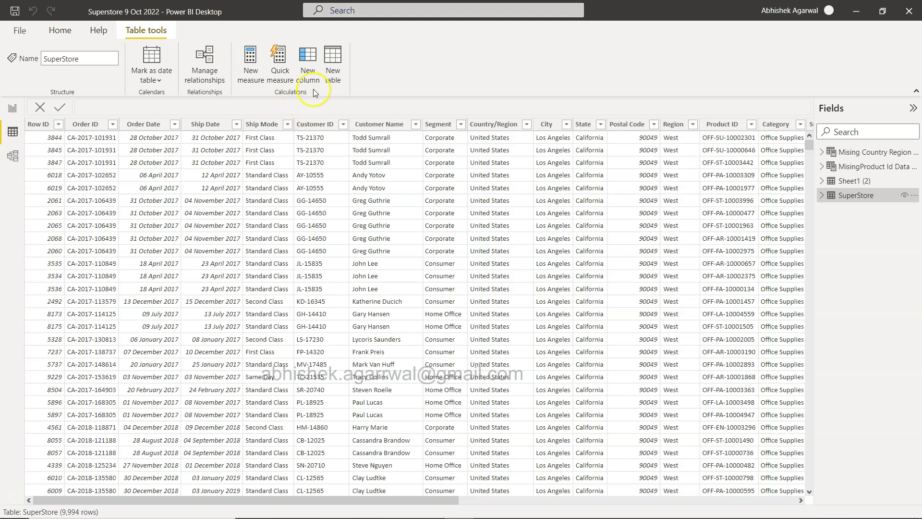
Start a new calculated table named OrderCalendar using the CALENDAR function.
left_click(330, 70)
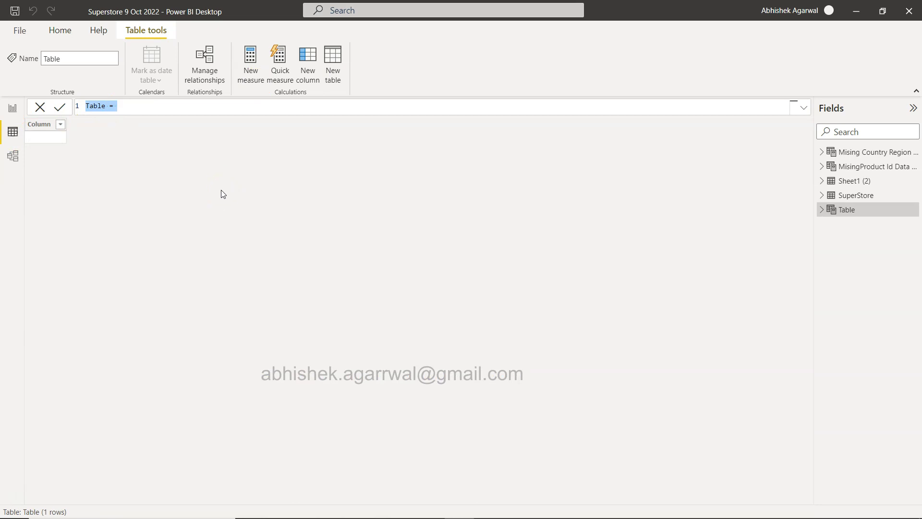
type("OrderCalender")
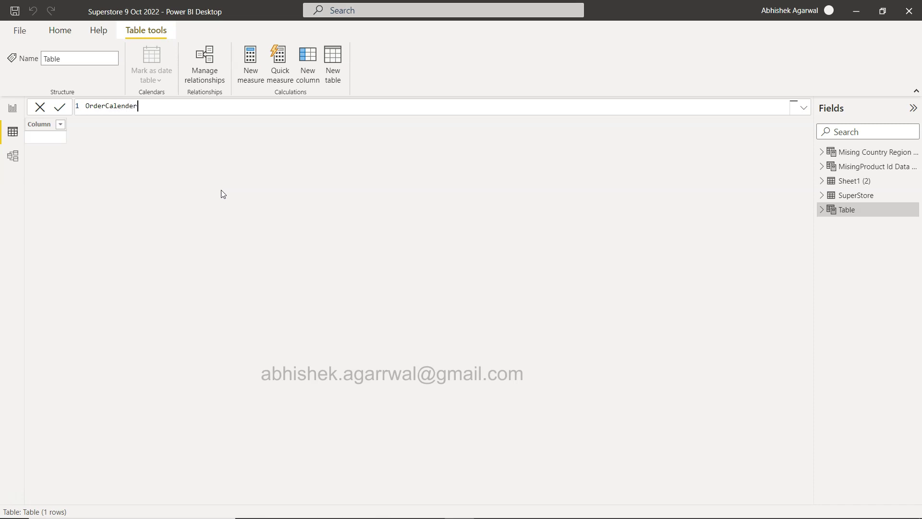
key("BackSpace")
key("BackSpace")
type("ar = cal")
key("Down")
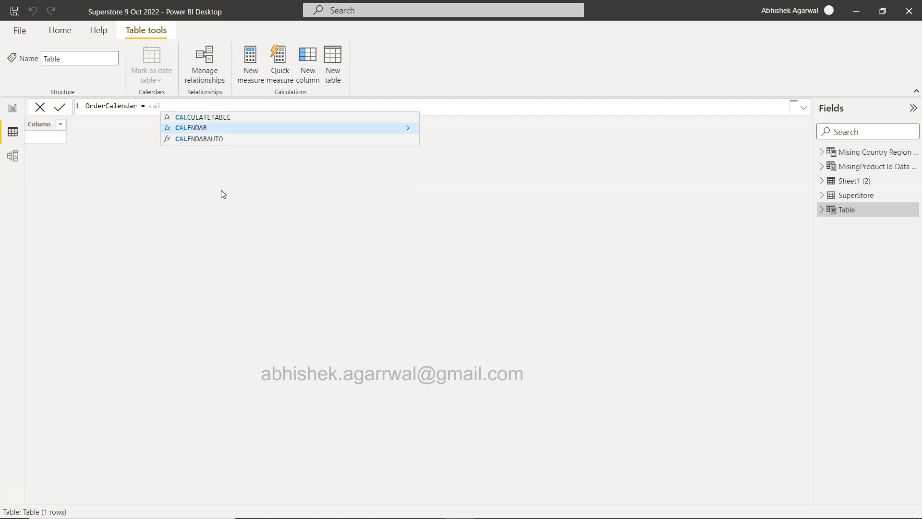
key("Tab")
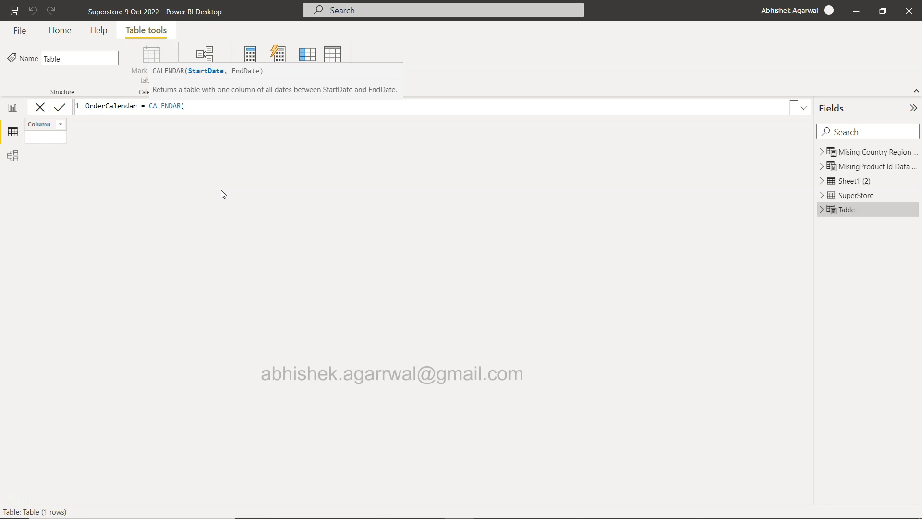
Supply MIN(SuperStore[Order Date]) and MAX(SuperStore[Order Date]) as CALENDAR's start and end dates.
type("MIN(")
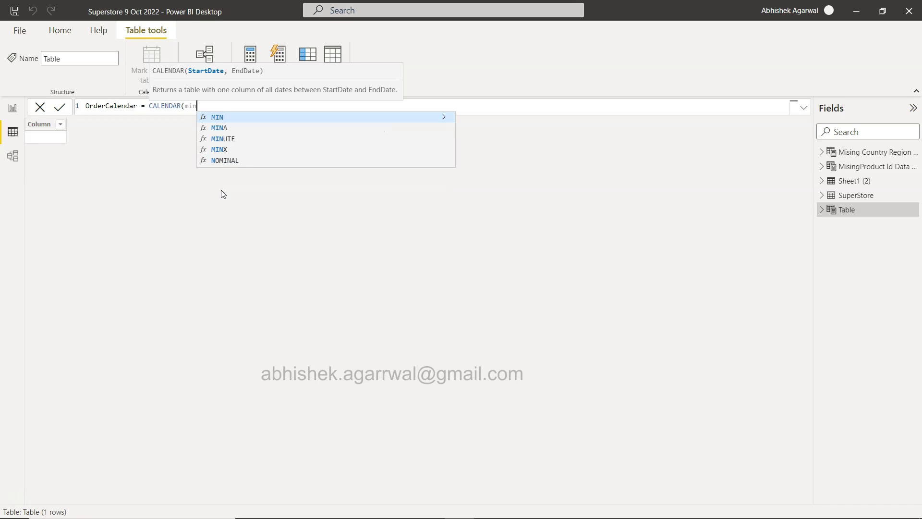
type("order")
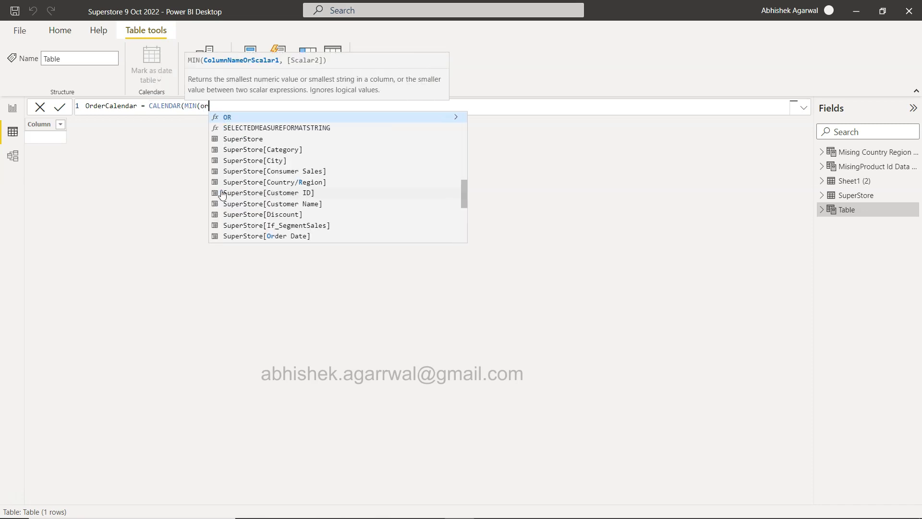
key("Down")
key("Down")
key("Down")
key("Down")
key("Down")
key("Down")
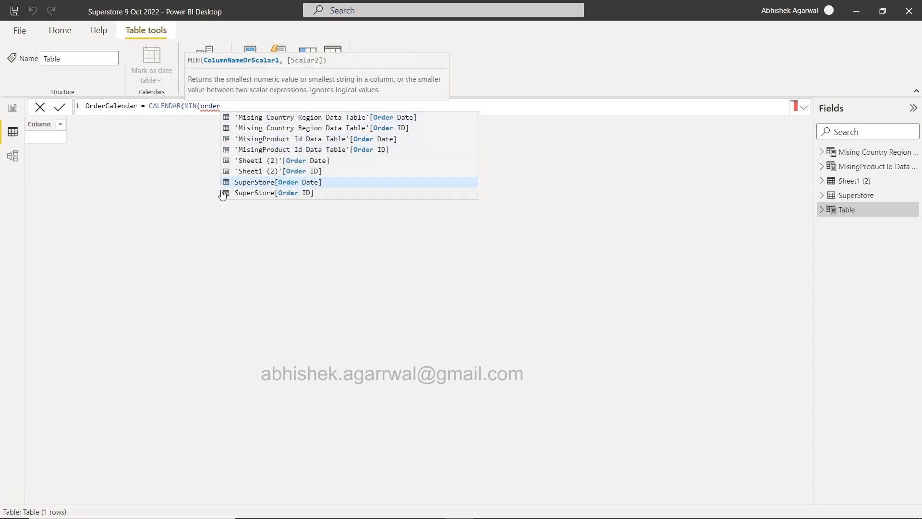
key("Tab")
type(")")
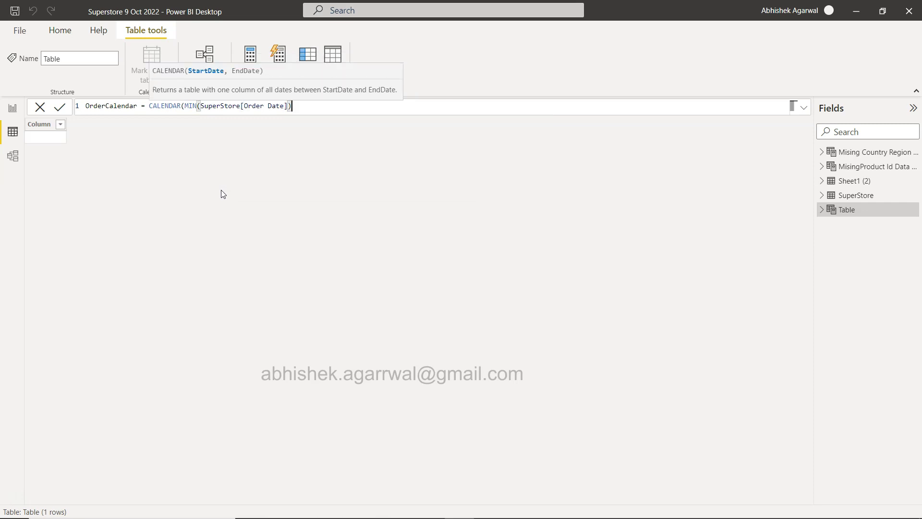
type(",max")
key("Tab")
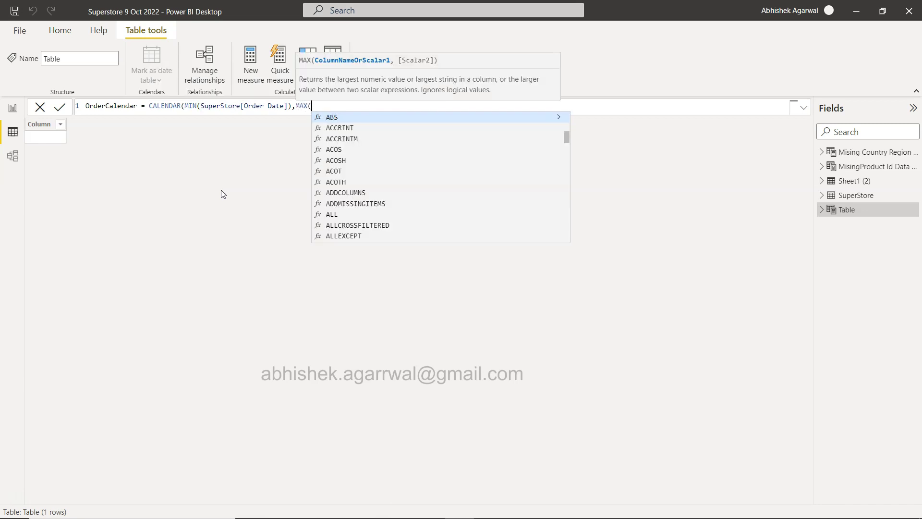
type("order")
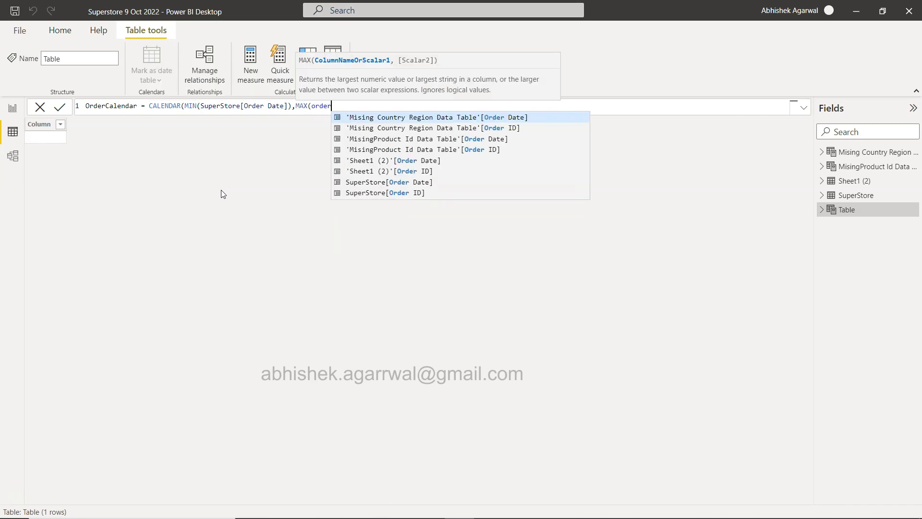
key("Down")
key("Down")
key("Down")
key("Down")
key("Down")
key("Down")
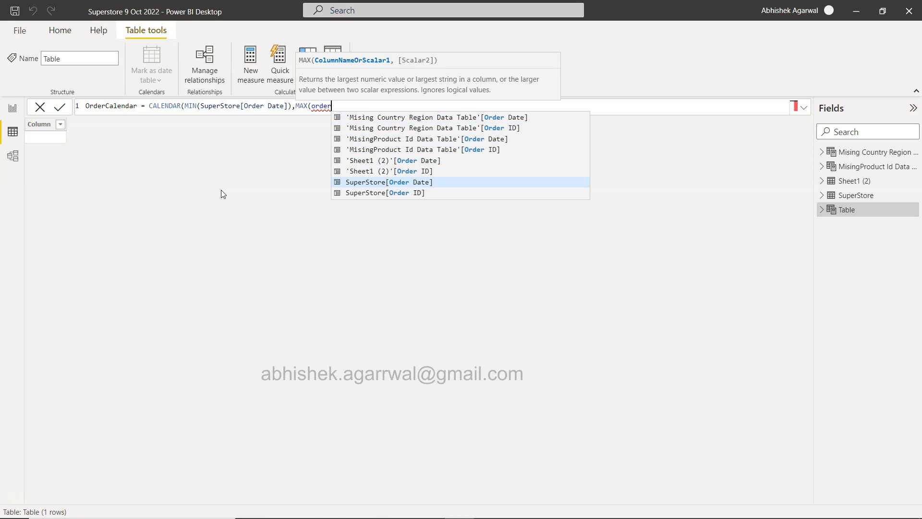
key("Tab")
type(")")
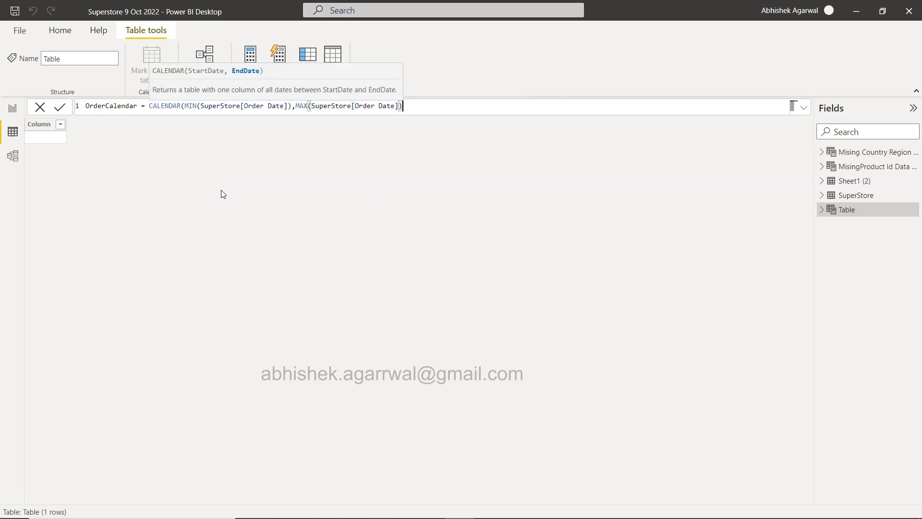
type(")")
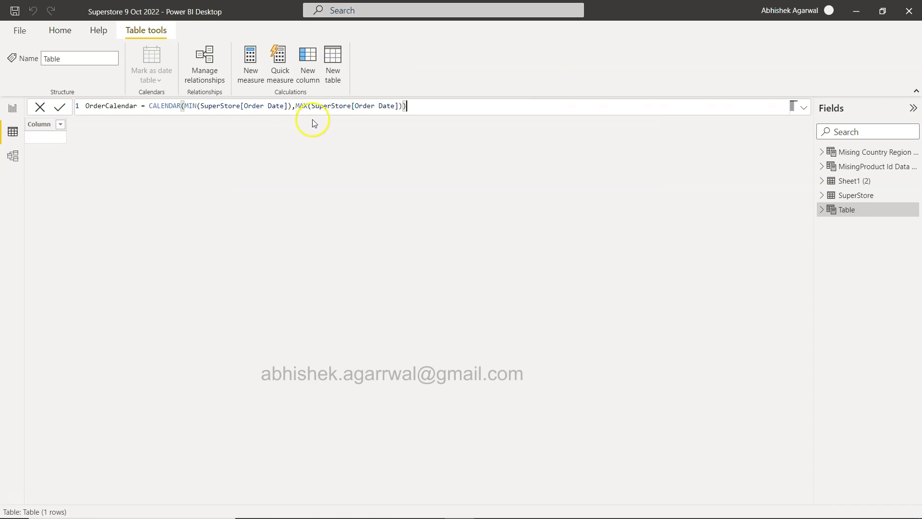
left_click(317, 108)
Commit the CALENDAR formula so OrderCalendar is created with 1,458 daily dates.
left_click(60, 108)
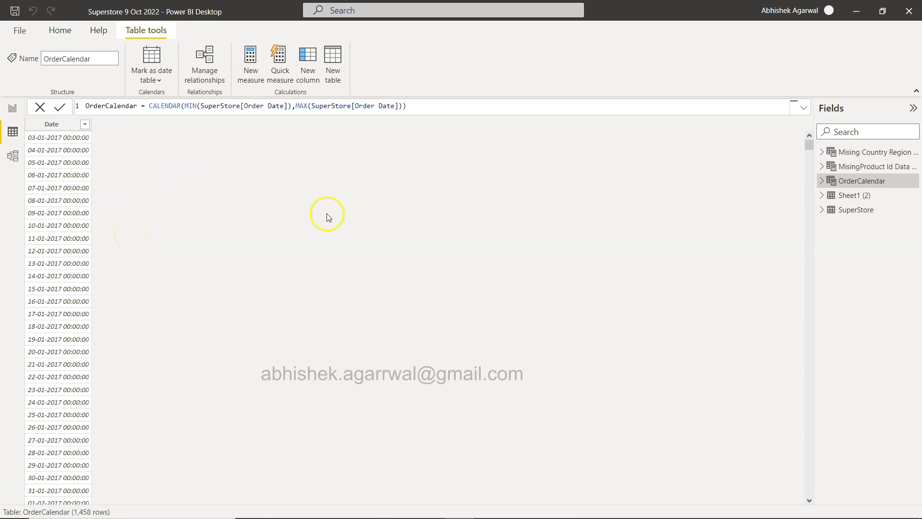
left_click(322, 112)
Add a calculated column Week Number = WEEKNUM(OrderCalendar[Date]) to OrderCalendar.
left_click(311, 78)
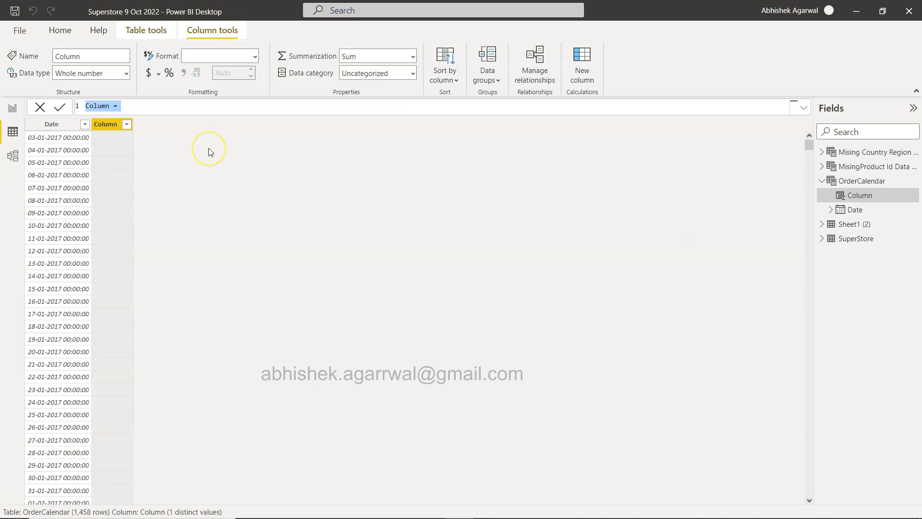
type("Week Number =")
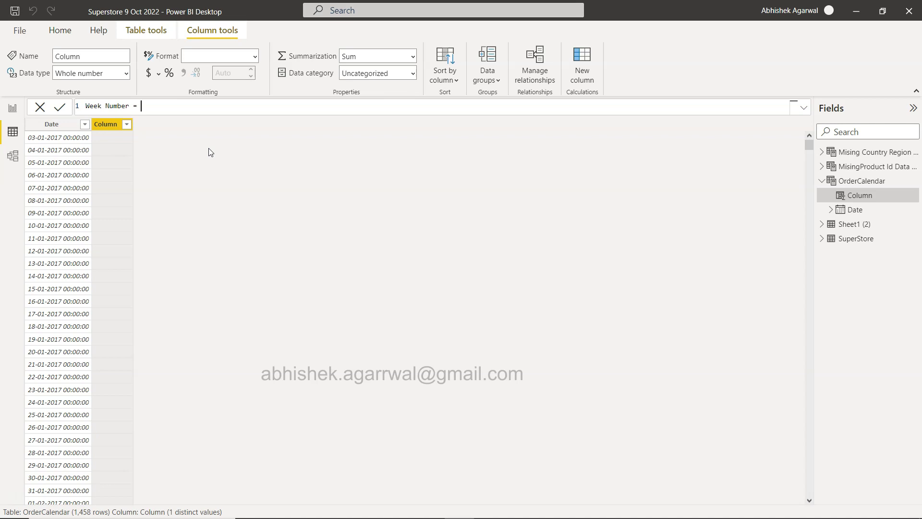
type(" week")
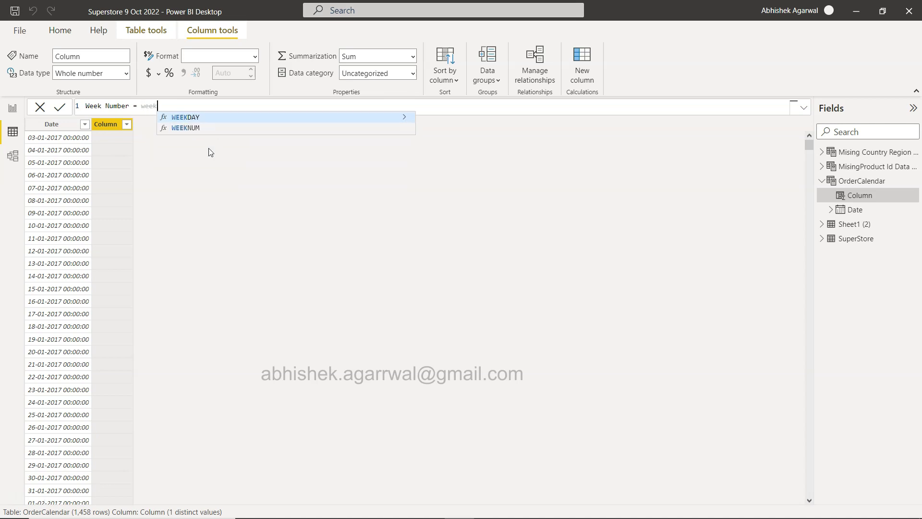
key("Down")
key("Tab")
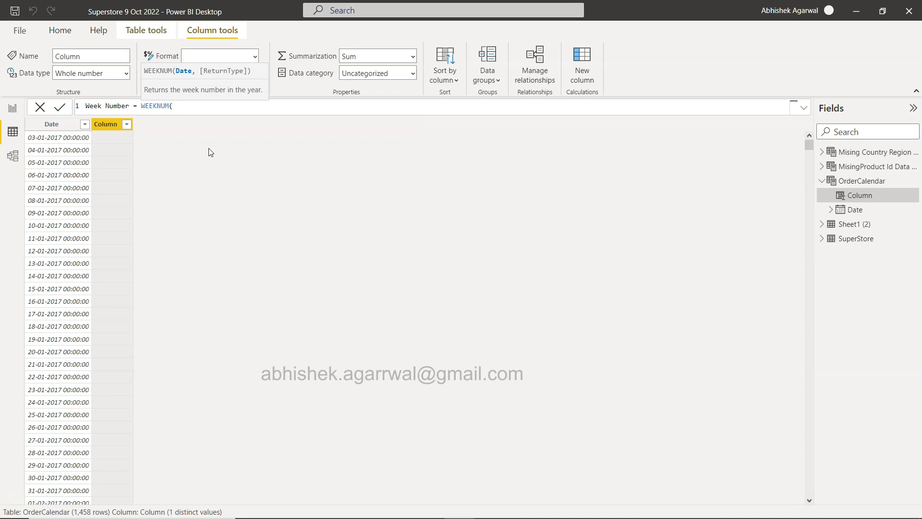
type("order")
key("Down")
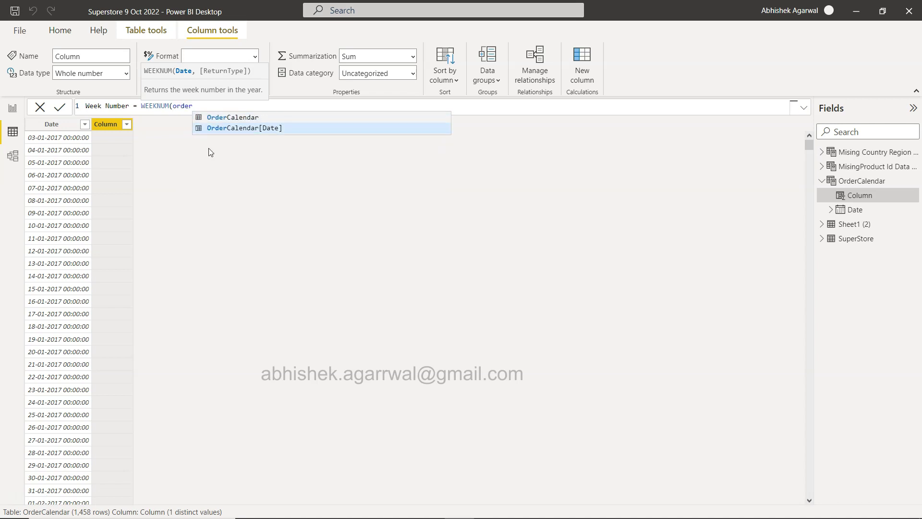
key("Tab")
type(")")
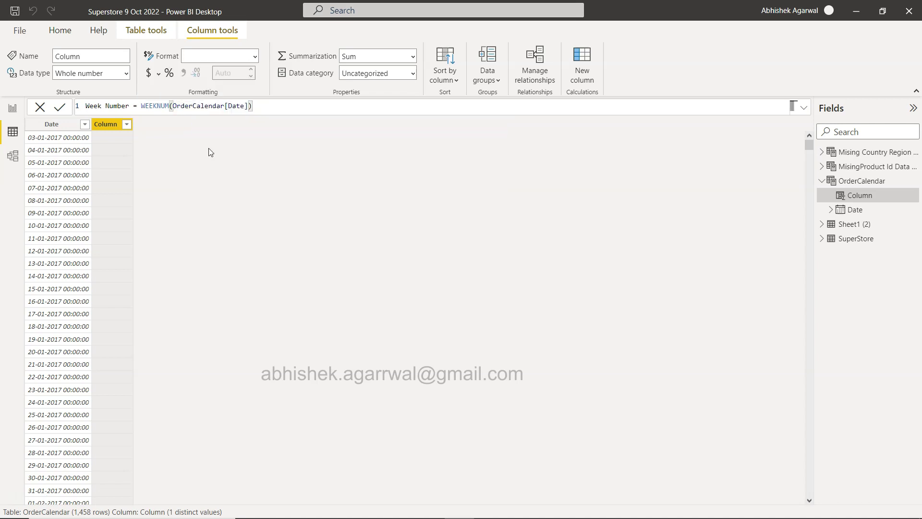
left_click(60, 109)
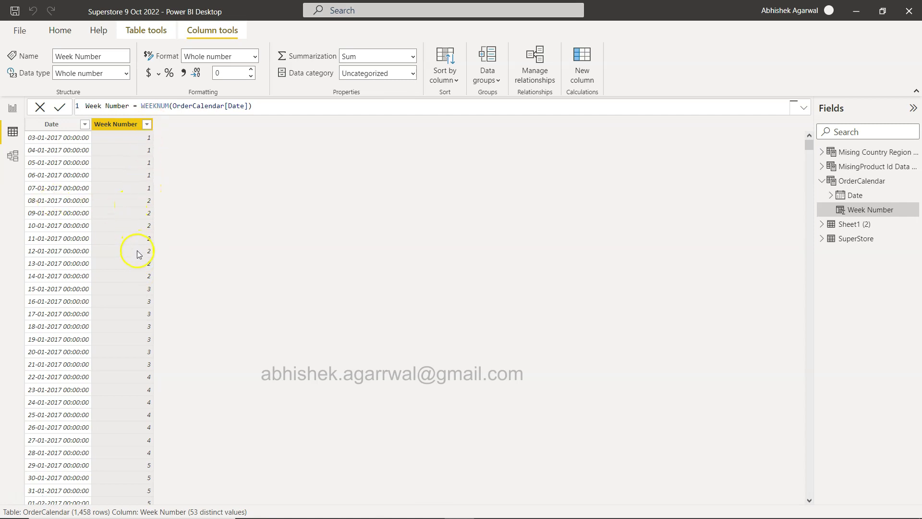
Review the 53 week values in the Week Number filter list, then cancel without changes.
left_click(147, 124)
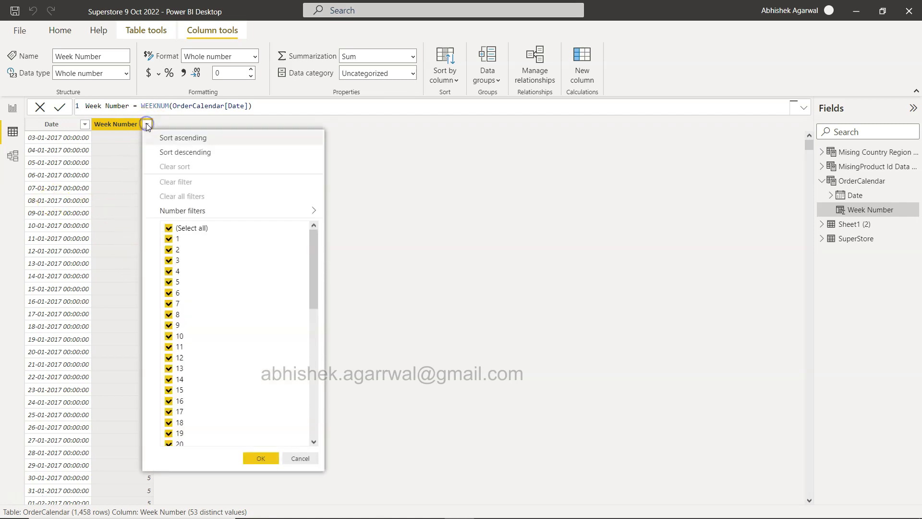
scroll(214, 391, "down", 5)
scroll(215, 394, "up", 5)
left_click(308, 458)
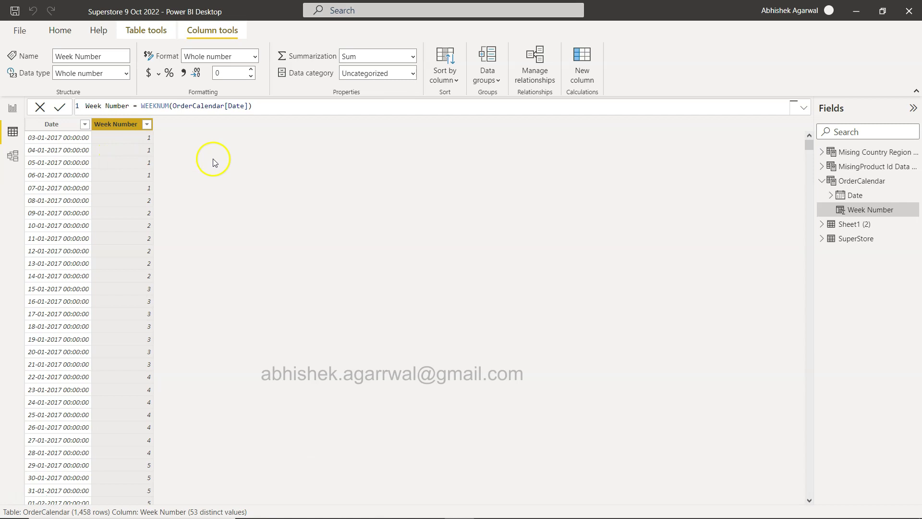
left_click_drag(136, 105, 255, 105)
left_click(255, 106)
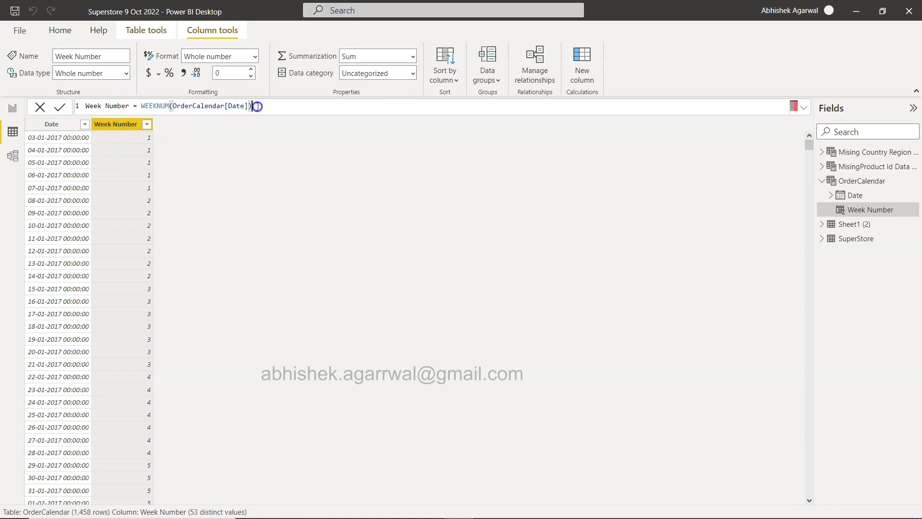
left_click(248, 105)
type(",")
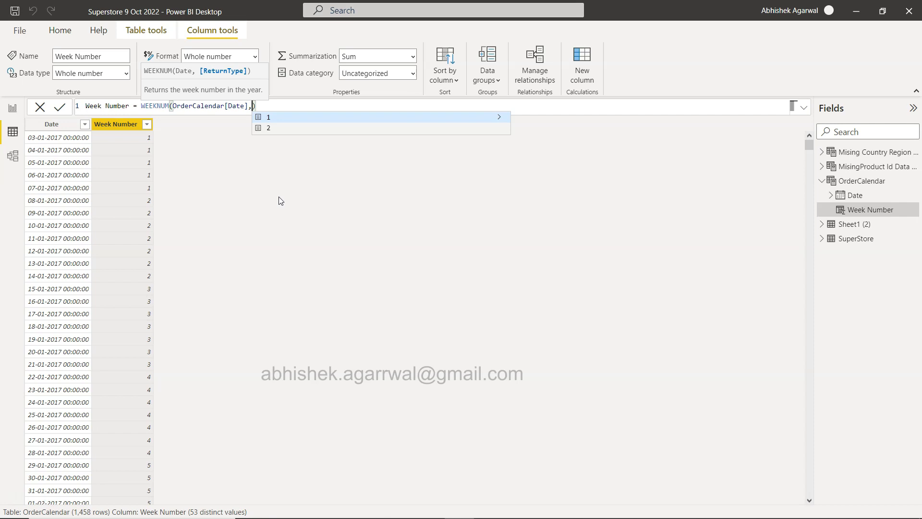
key("Down")
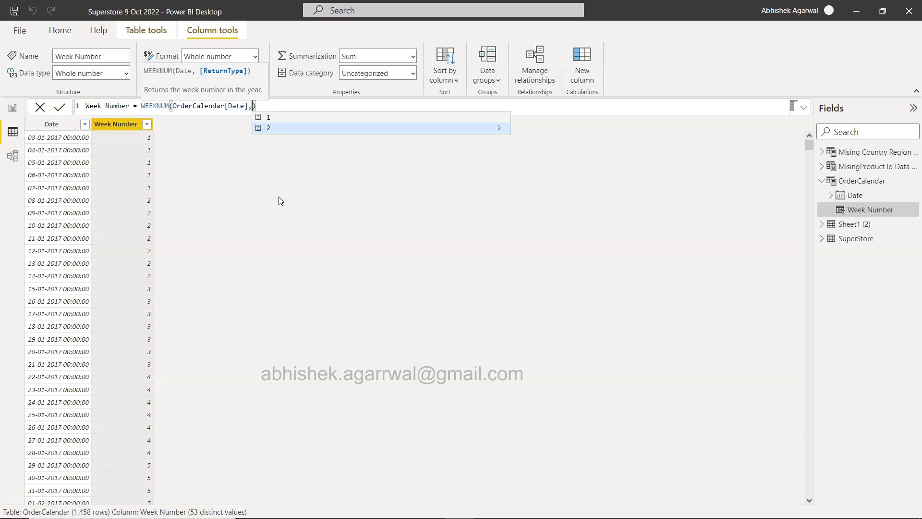
key("BackSpace")
left_click(230, 240)
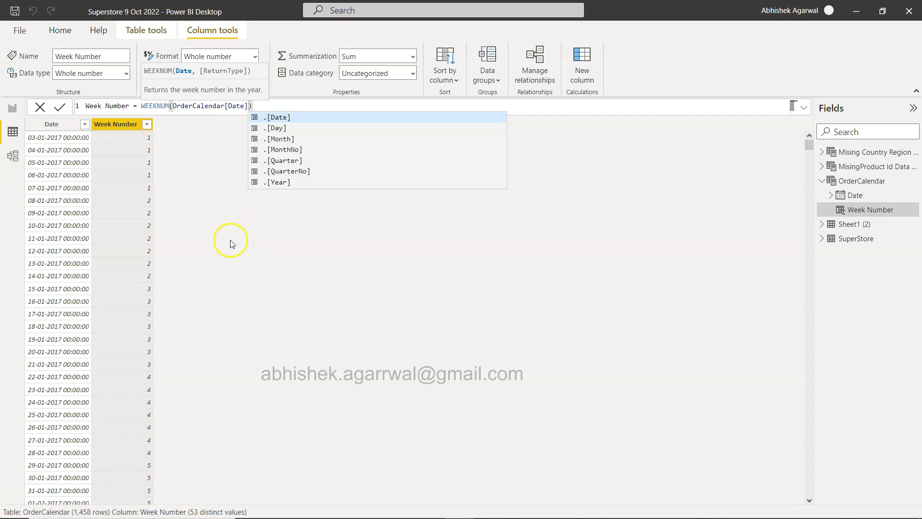